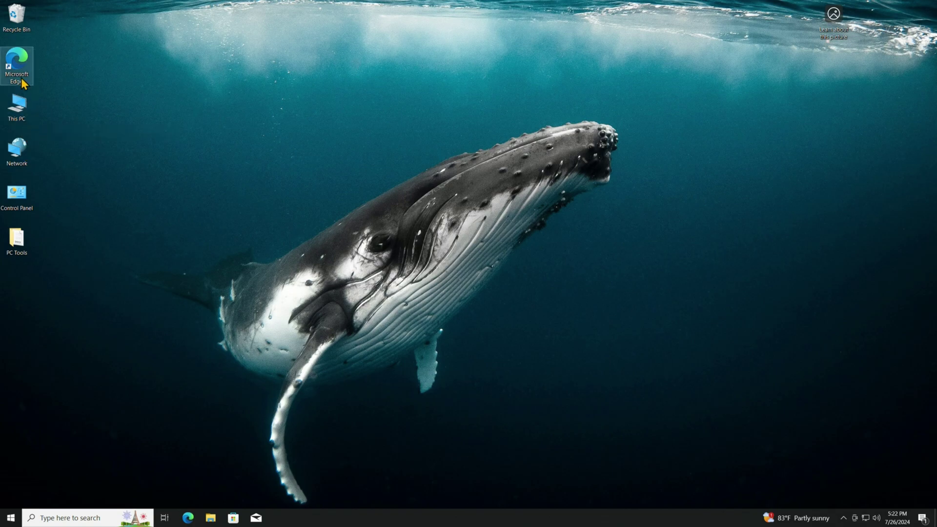
double_click(18, 62)
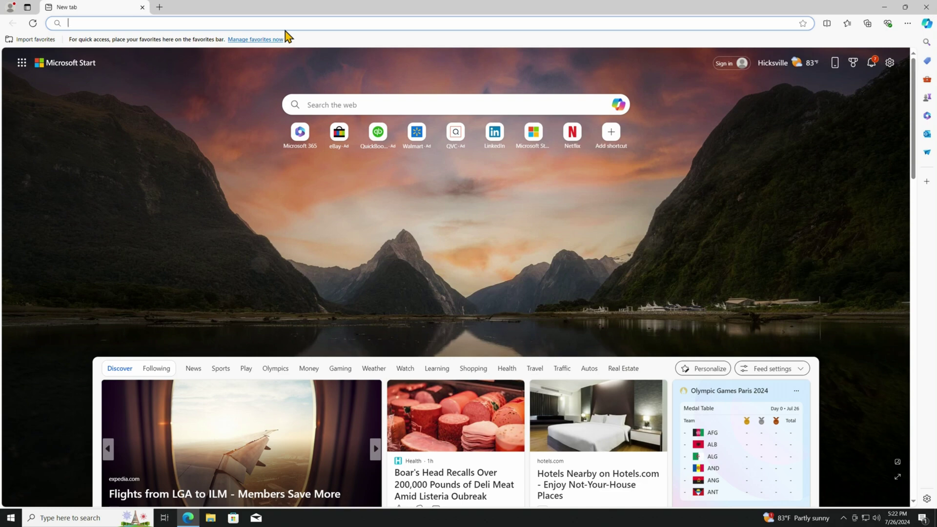
type("www.asus")
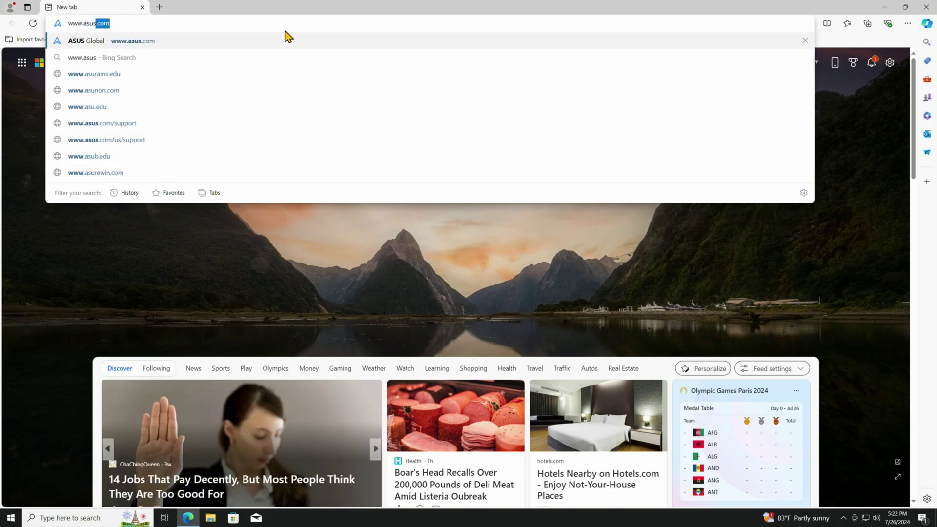
type(".com")
key("Return")
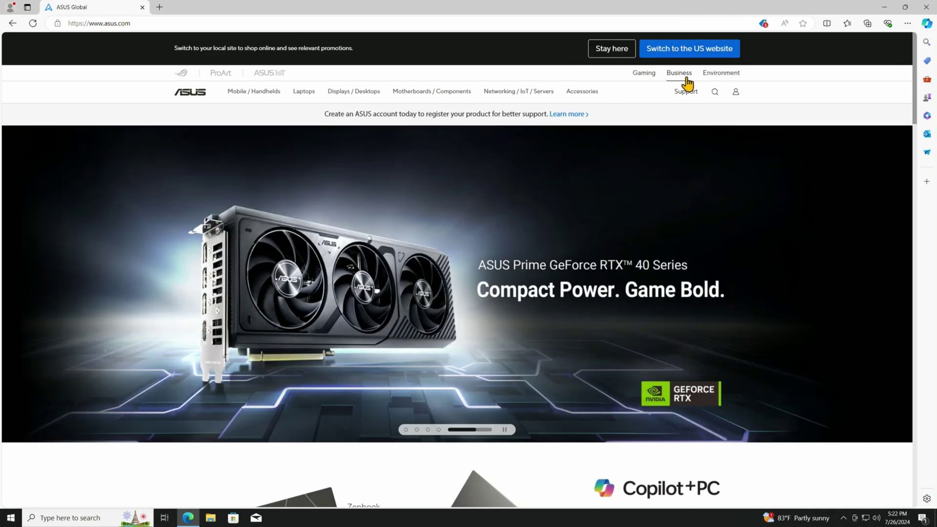
mouse_move(686, 93)
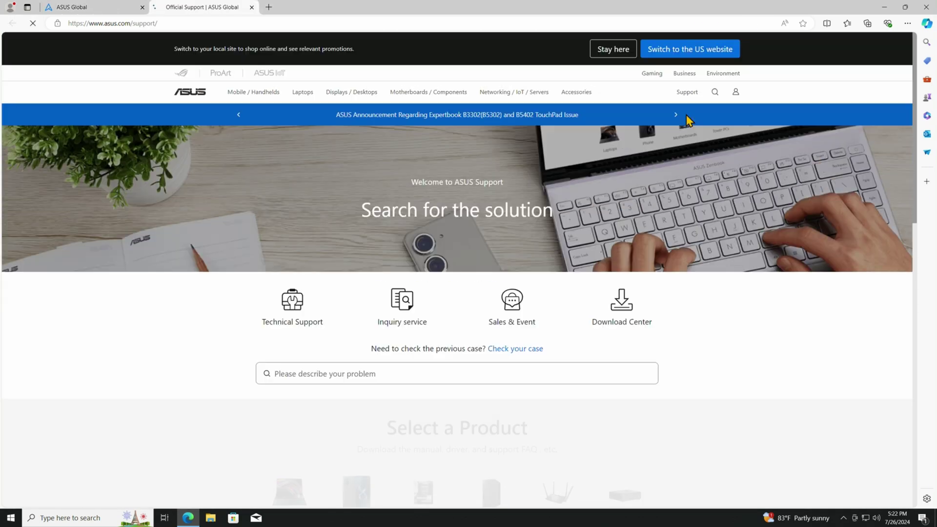
scroll(655, 261, "down", 1)
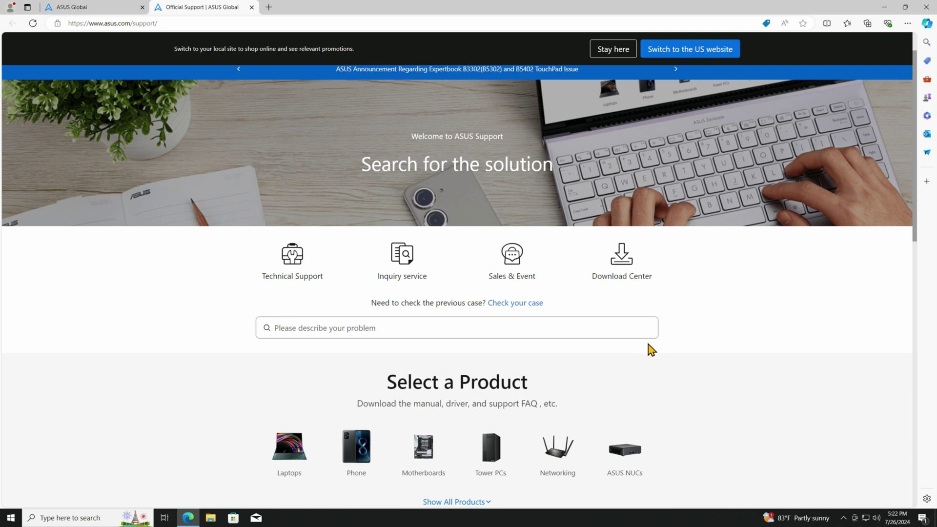
scroll(651, 349, "down", 2)
Step: In Motherboard support, pick ProArt series and ProArt Z790-CREATOR WIFI, then show BIOS & Firmware downloads
left_click(426, 374)
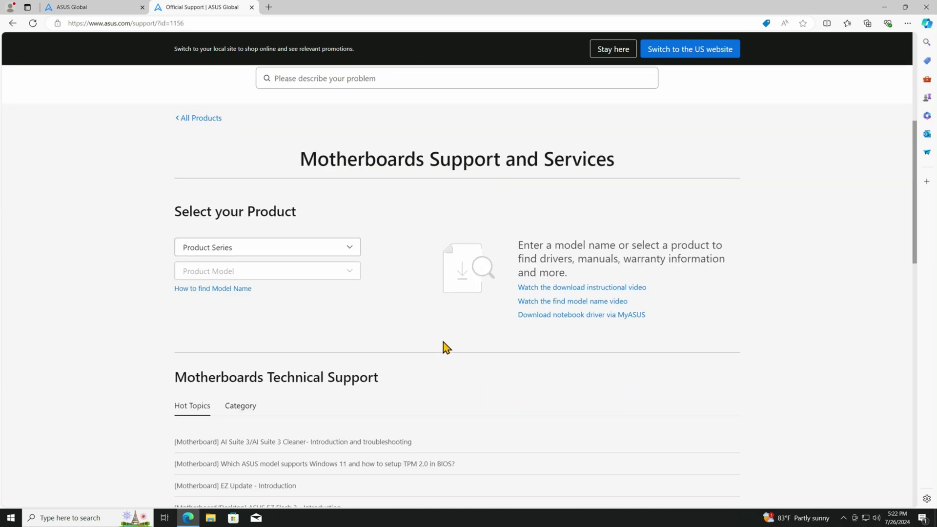
left_click(353, 250)
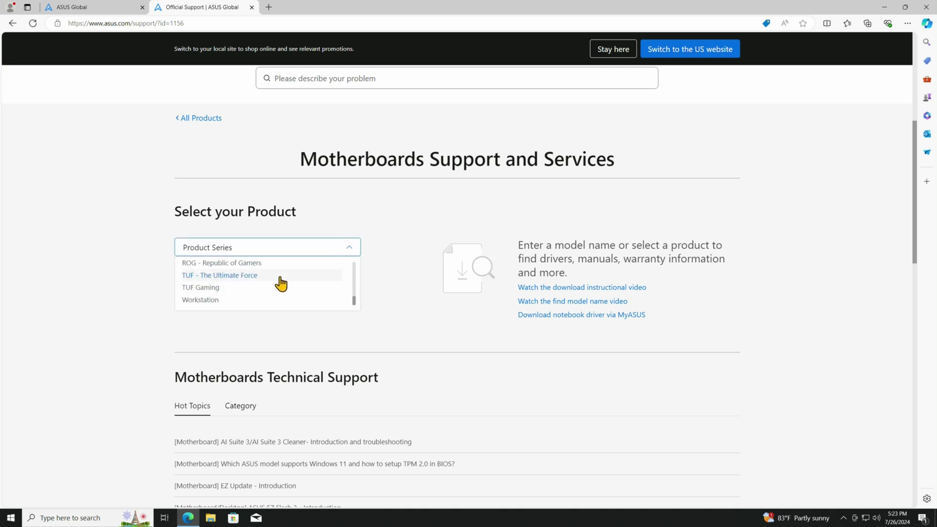
scroll(263, 281, "up", 1)
left_click(187, 297)
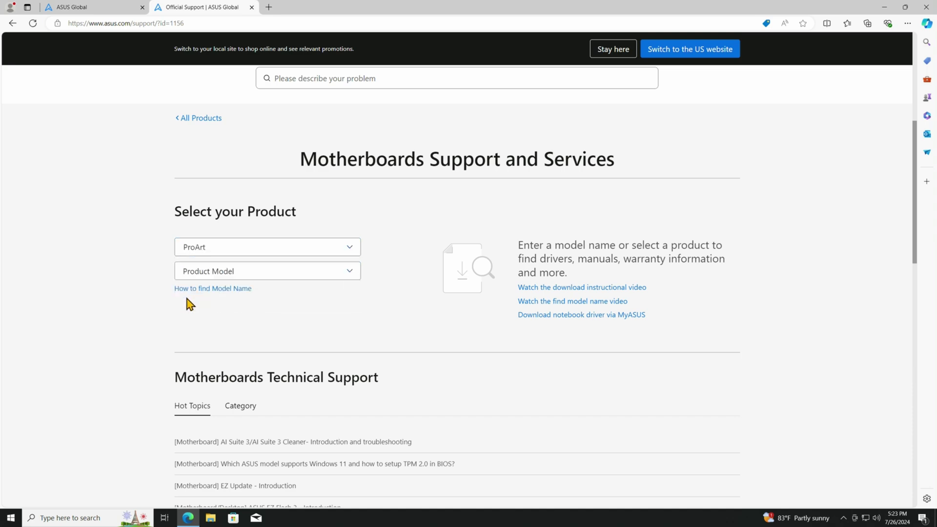
left_click(351, 272)
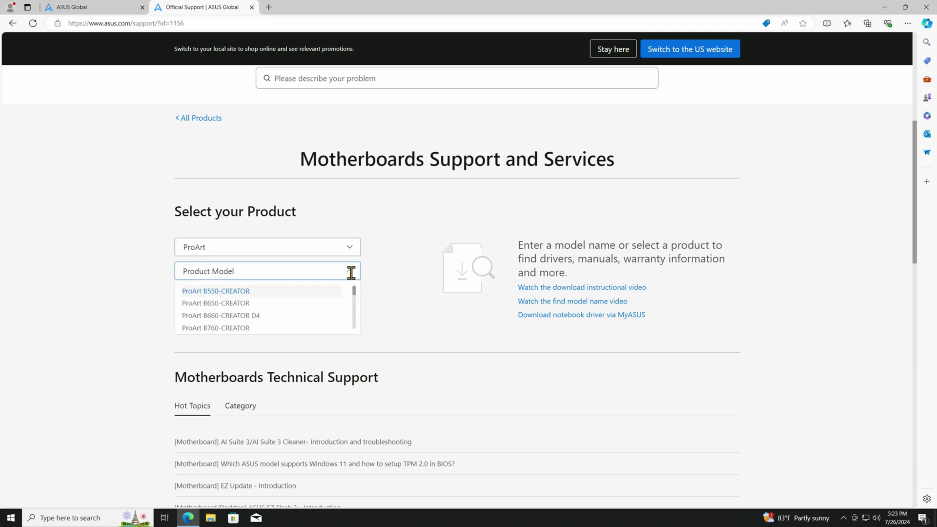
scroll(319, 315, "down", 8)
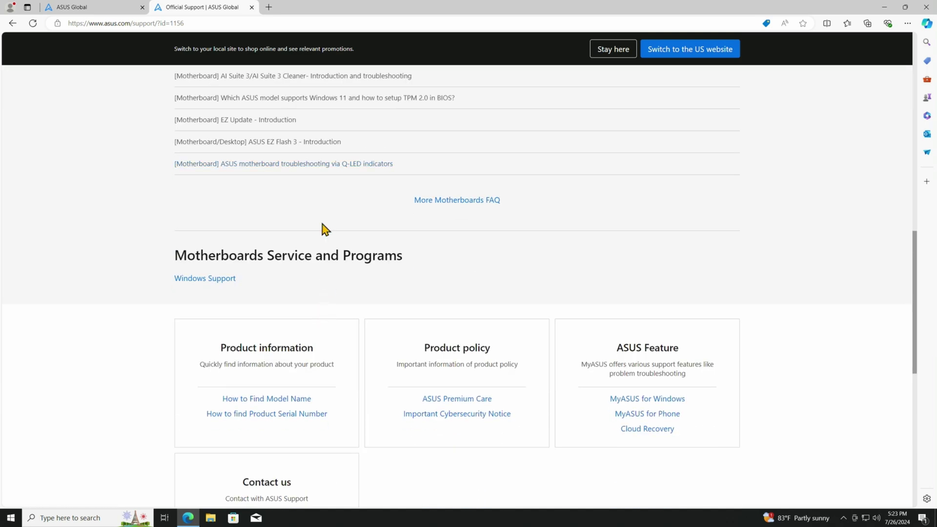
scroll(324, 228, "up", 4)
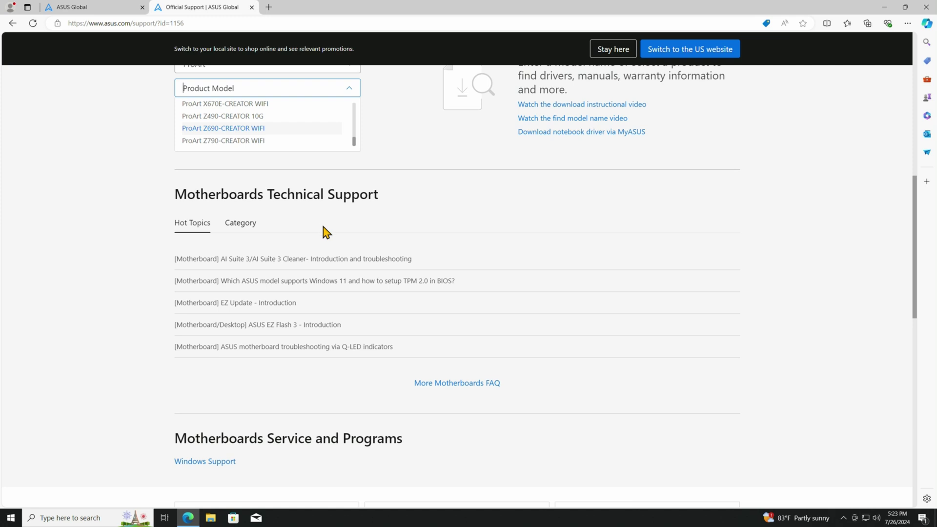
left_click(223, 143)
scroll(643, 296, "up", 3)
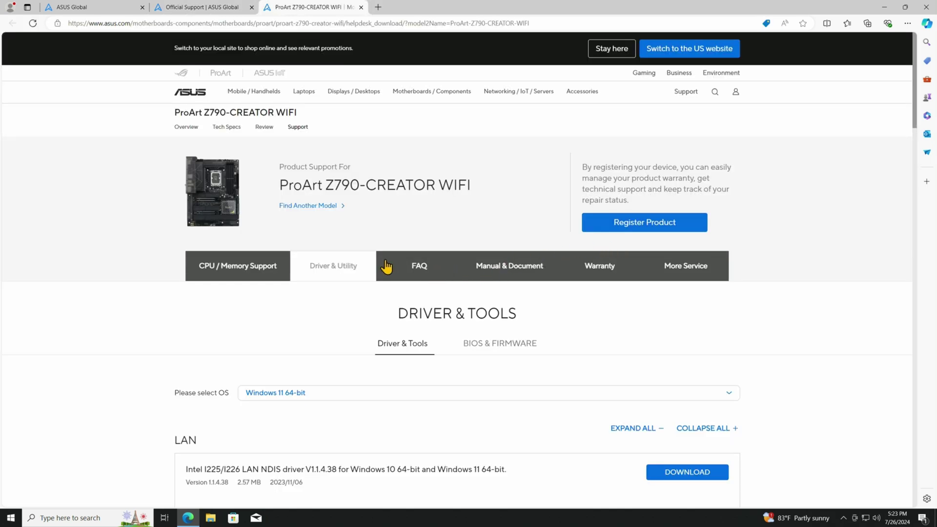
left_click(492, 359)
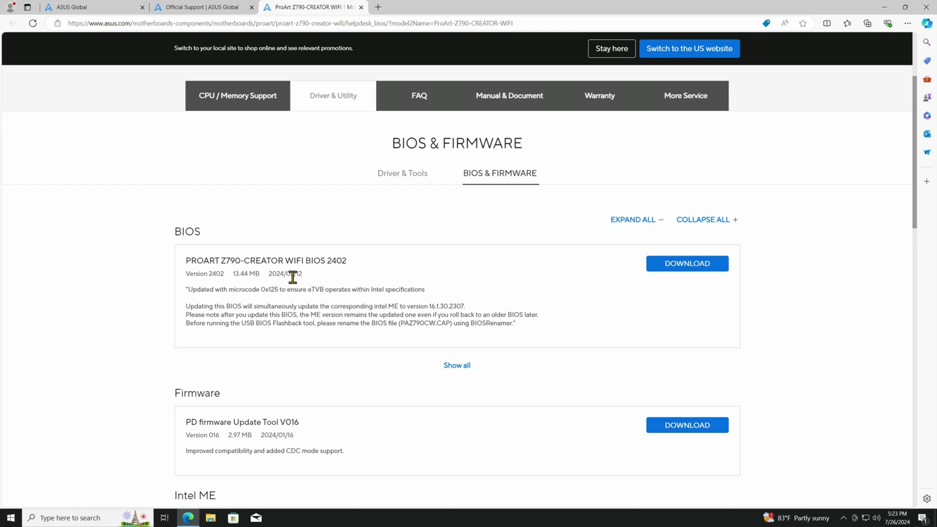
Step: Download the ProArt-Z790-CREATOR-WIFI-ASUS-2402.zip BIOS package
left_click(661, 270)
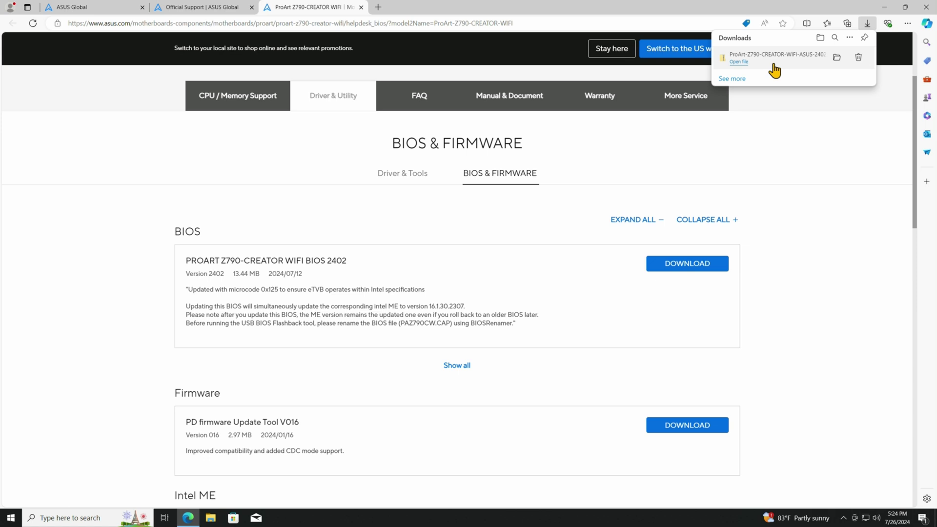
Step: Extract the downloaded 2402 BIOS zip into its own folder in Downloads
left_click(821, 37)
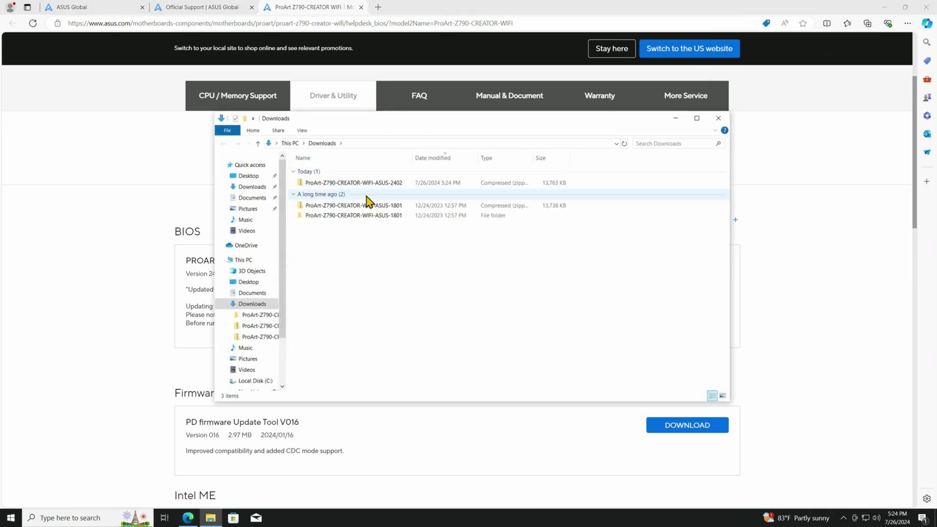
right_click(373, 185)
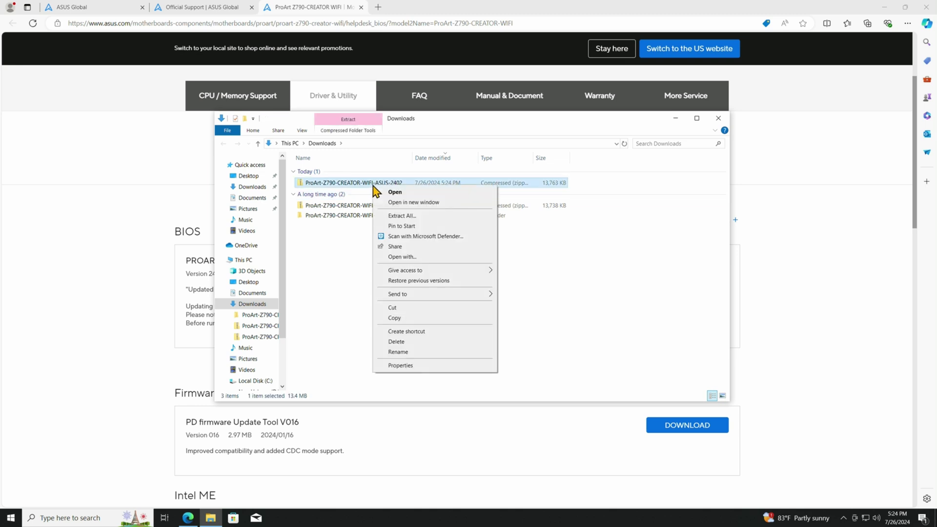
left_click(404, 216)
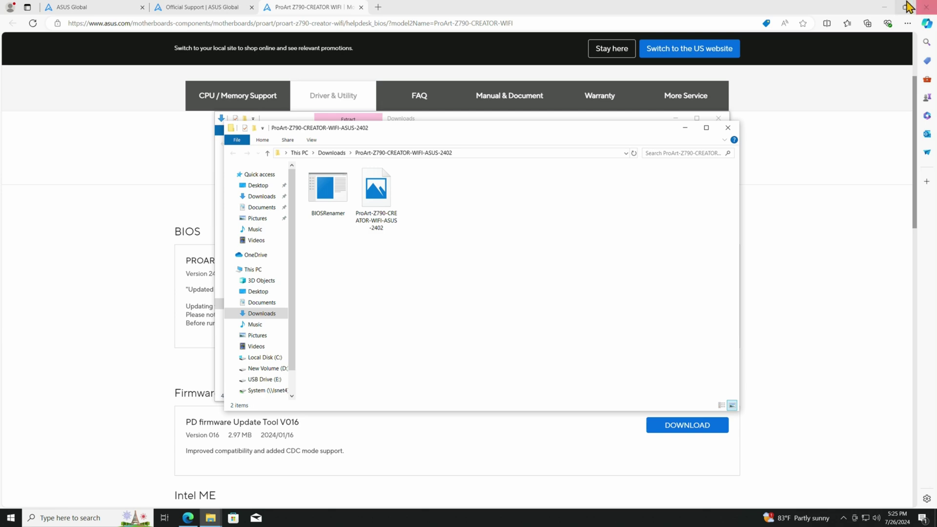
Step: Minimize Edge and close both File Explorer windows to leave the desktop
left_click(812, 6)
left_click(883, 7)
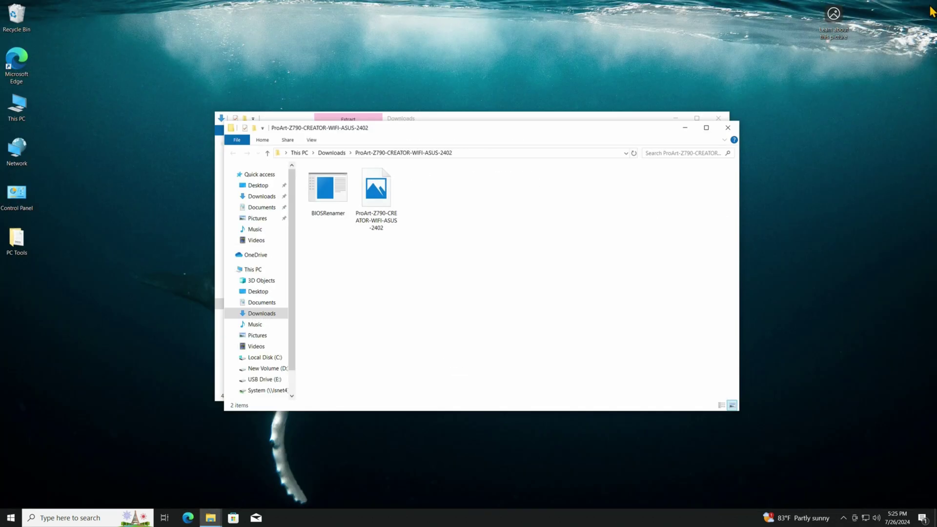
left_click(728, 127)
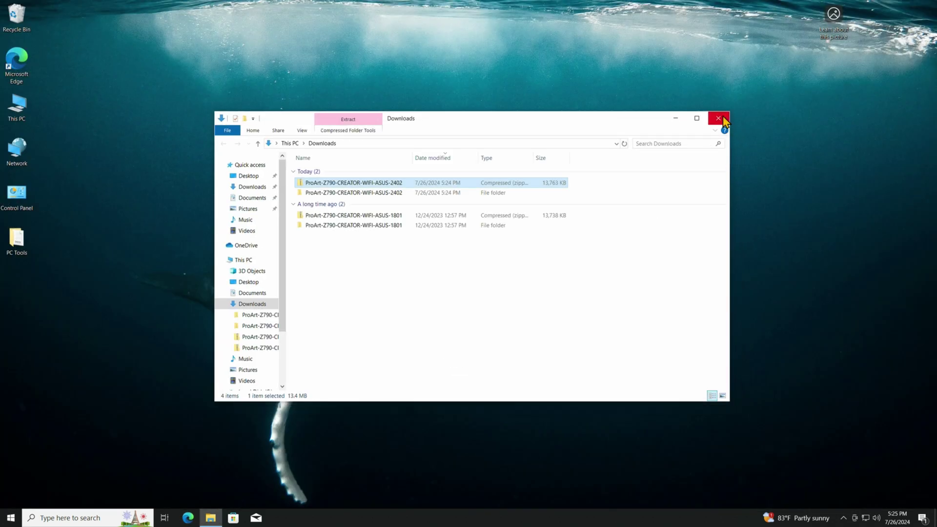
left_click(717, 119)
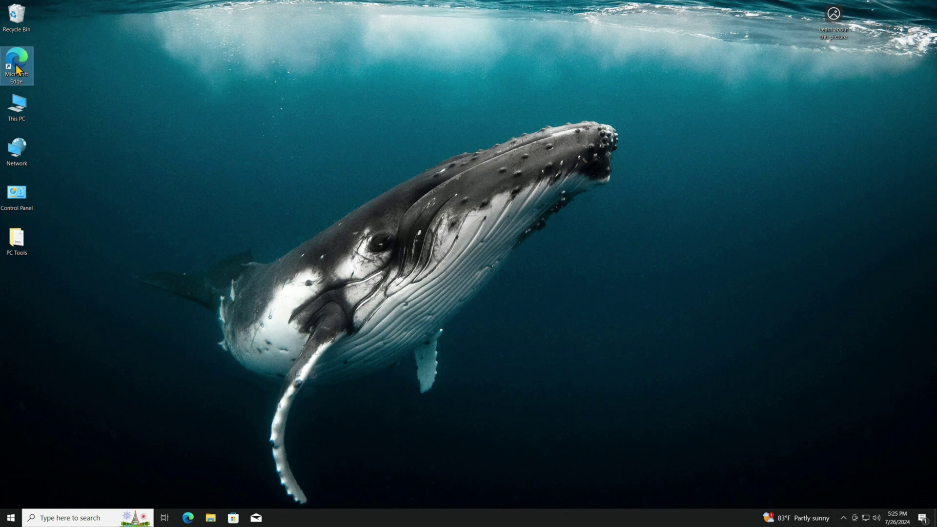
double_click(22, 116)
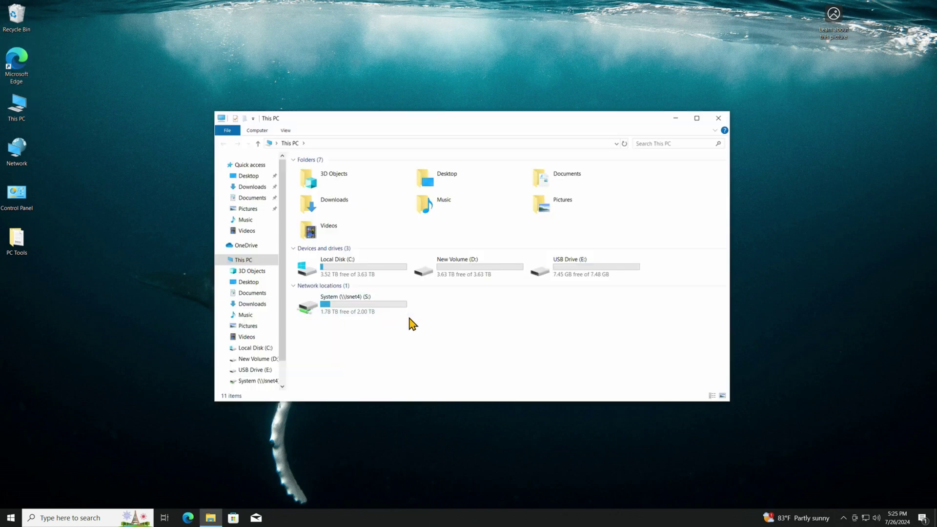
double_click(575, 280)
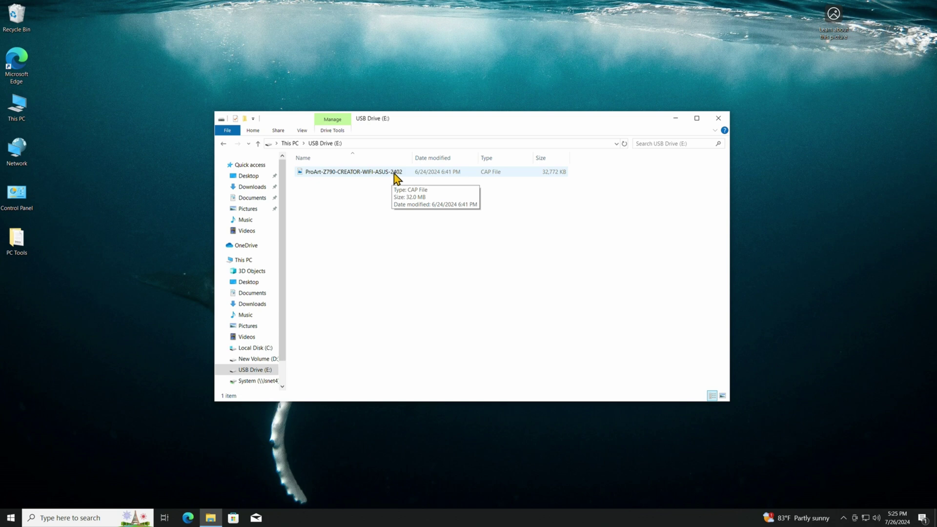
left_click(721, 120)
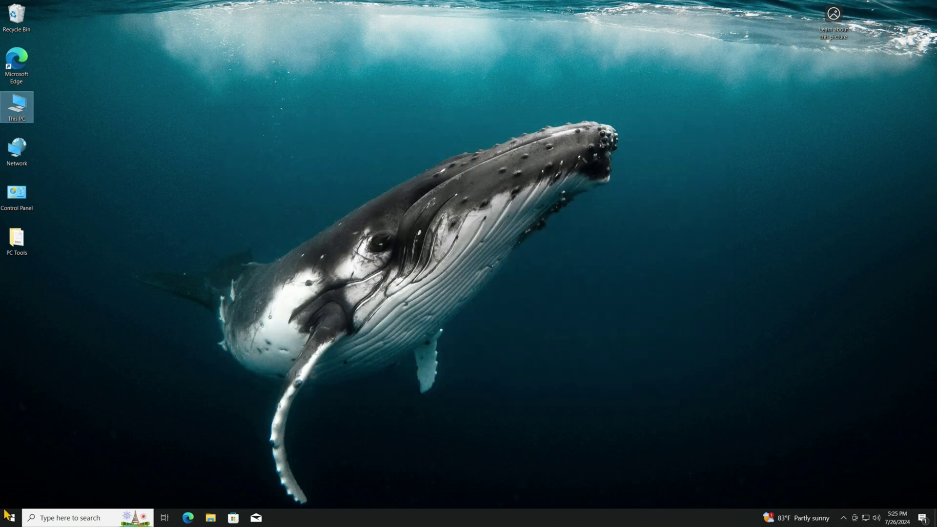
Step: Shut down Windows from the Start menu's Power options
left_click(10, 517)
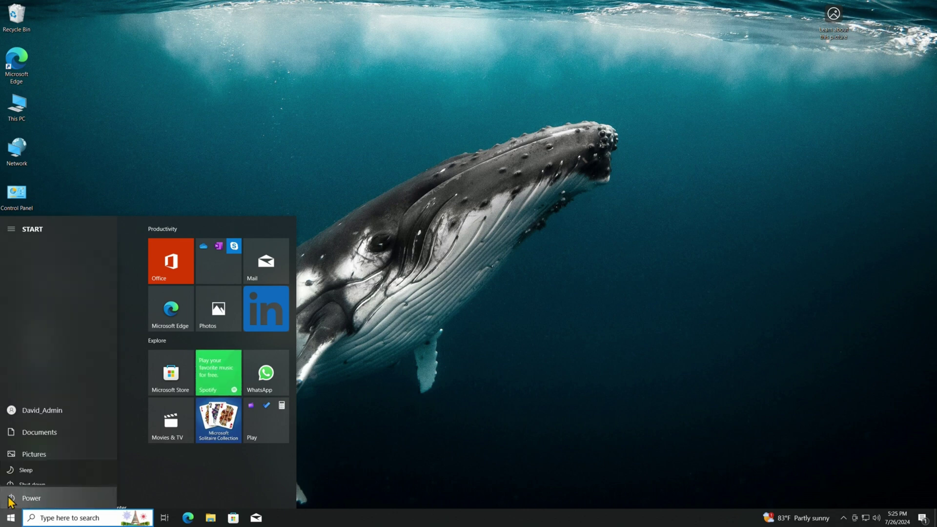
left_click(14, 498)
left_click(27, 465)
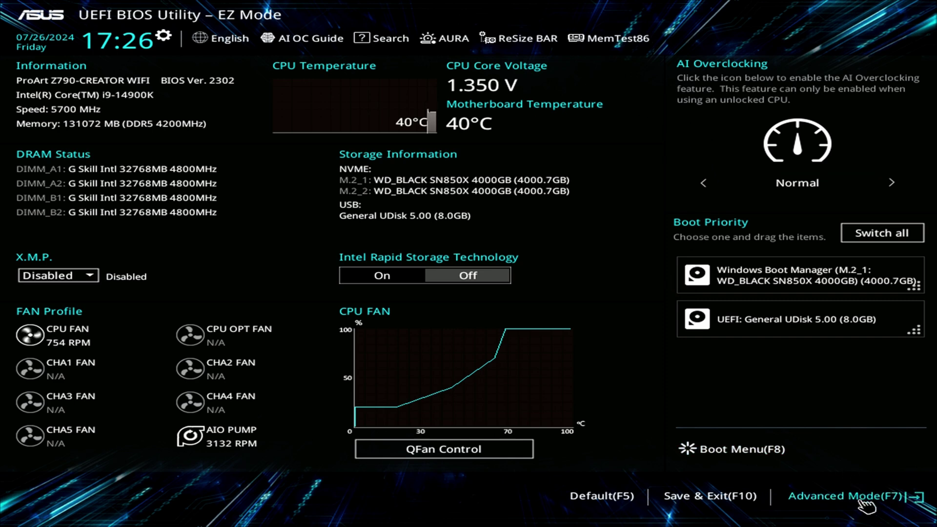
Step: Launch ASUS EZ Flash 3 Utility from the Tool tab in Advanced Mode
left_click(862, 497)
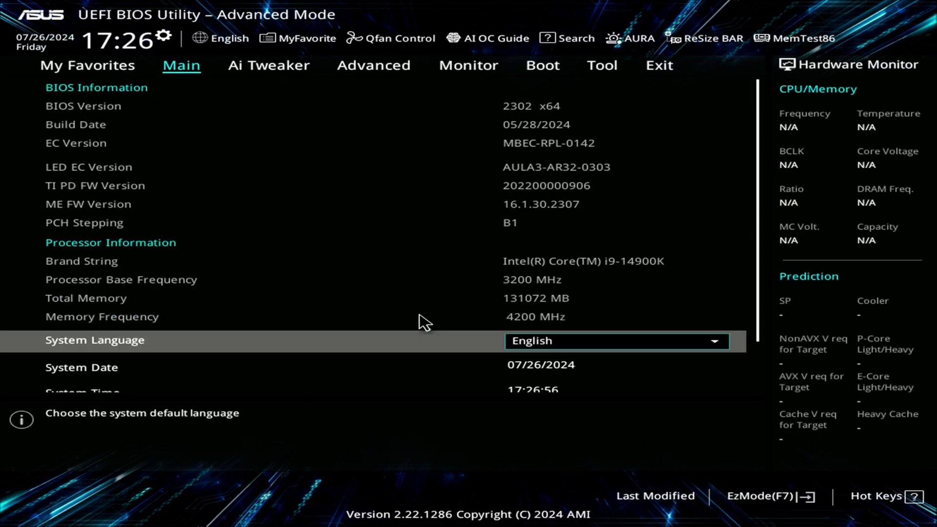
left_click(602, 63)
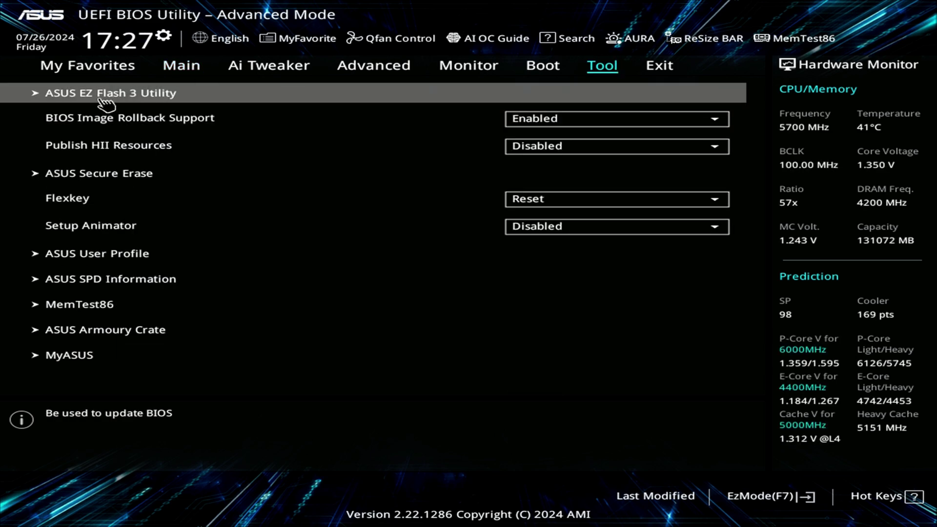
left_click(149, 95)
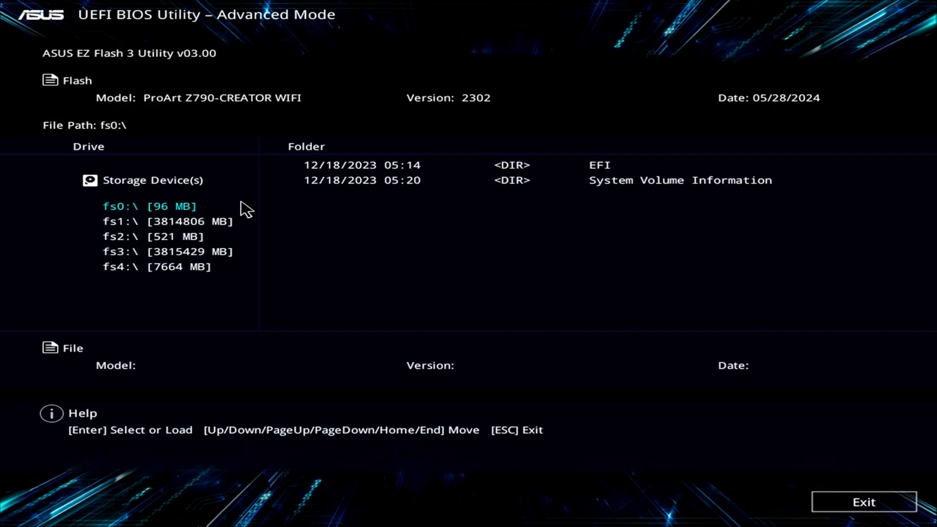
Step: Choose the ProArt 2402 .CAP file on drive fs4 and confirm all prompts to flash it
left_click(181, 266)
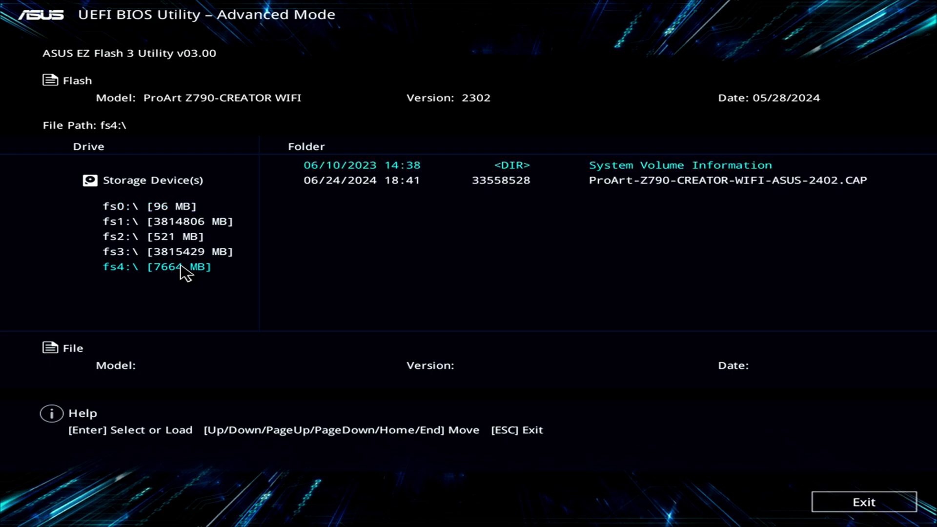
left_click(612, 185)
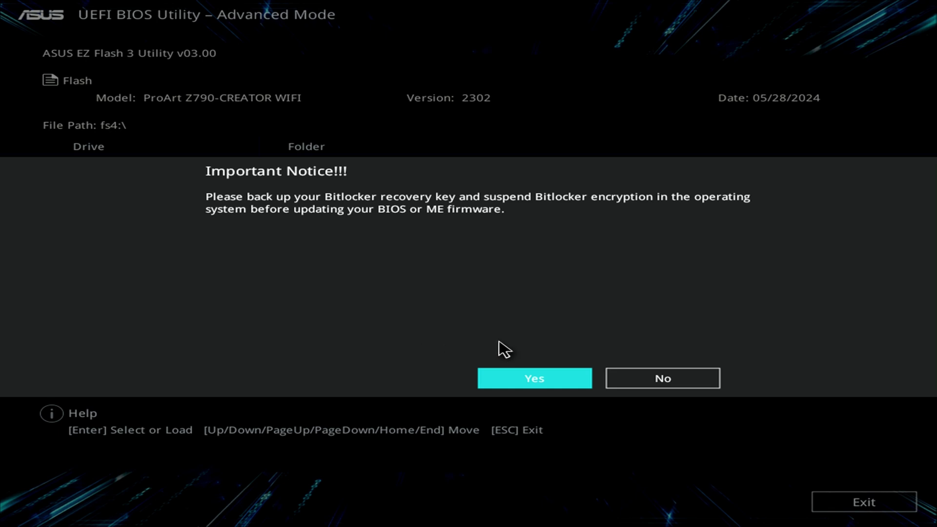
left_click(521, 379)
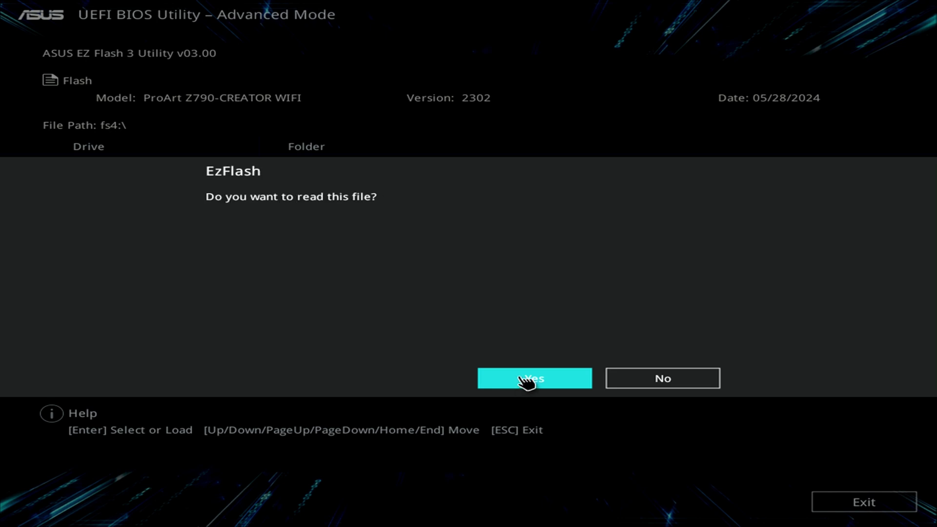
left_click(521, 379)
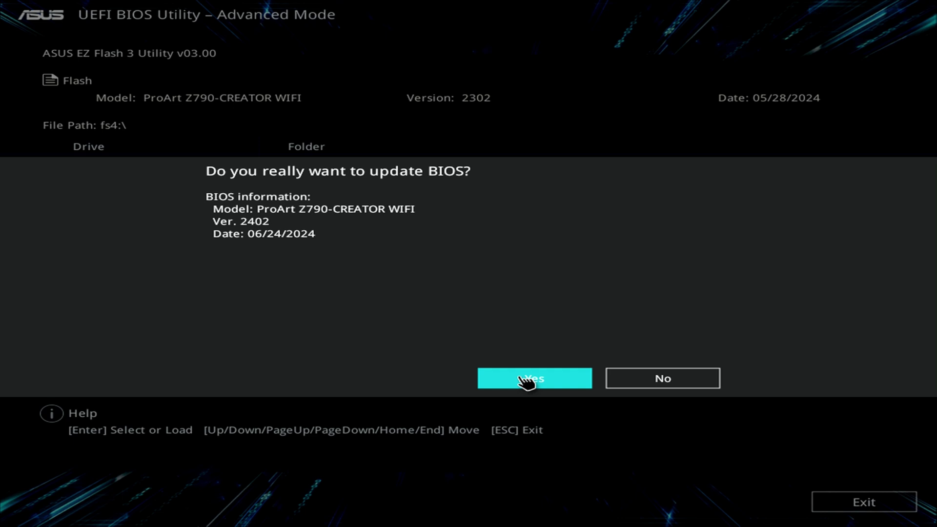
left_click(526, 382)
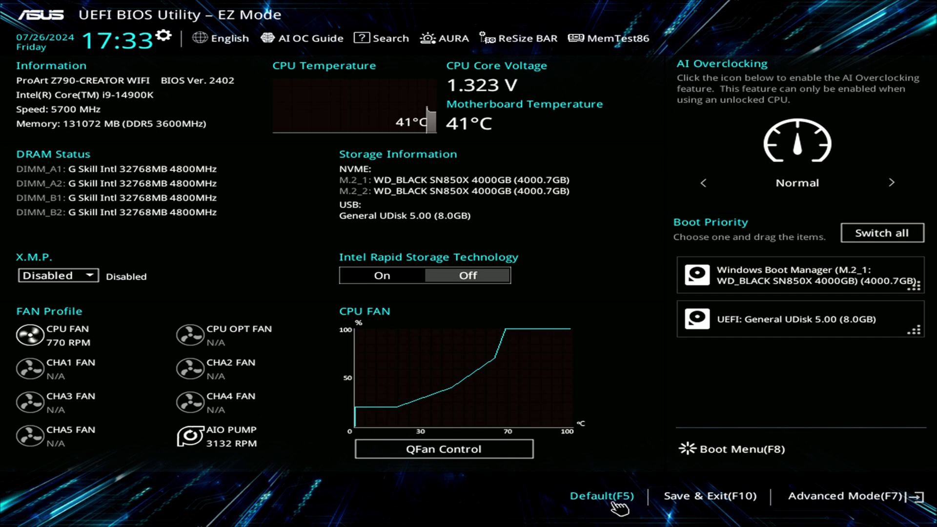
Step: Load factory defaults, then save and exit so the PC reboots into Windows
left_click(613, 503)
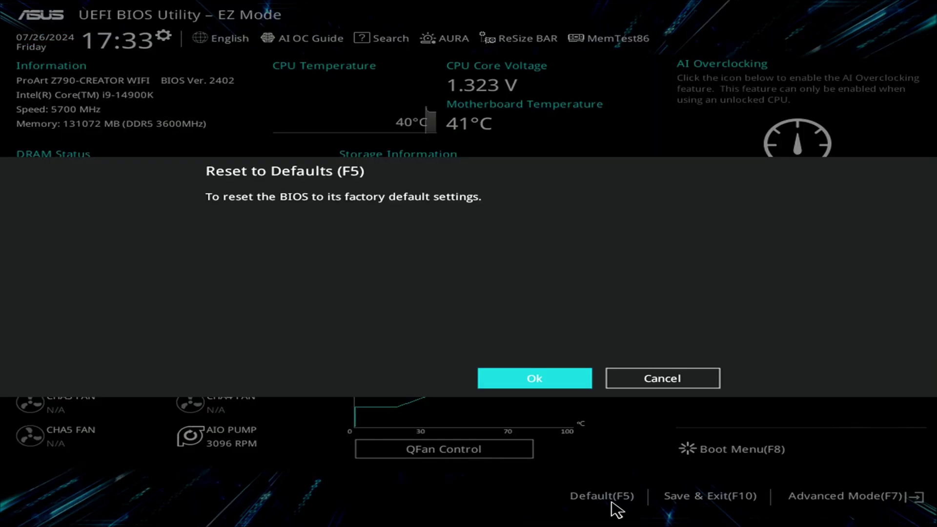
left_click(521, 378)
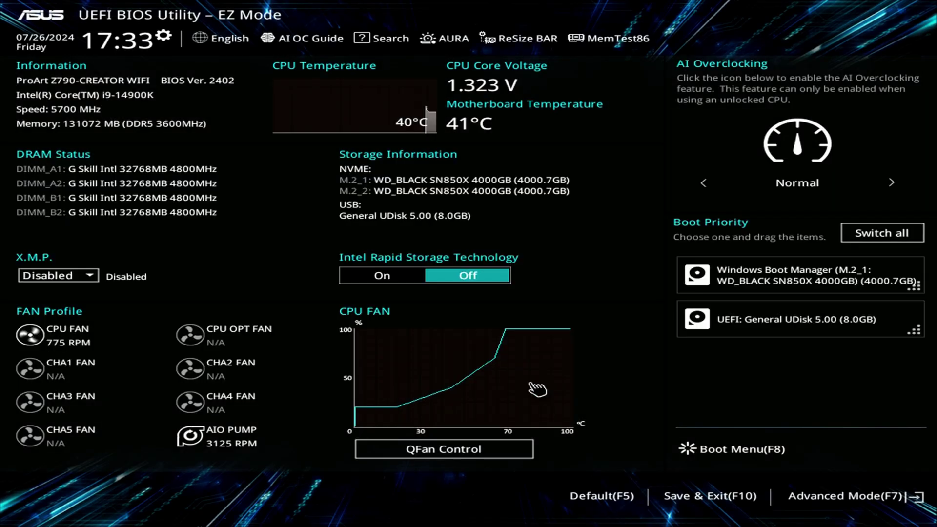
left_click(697, 498)
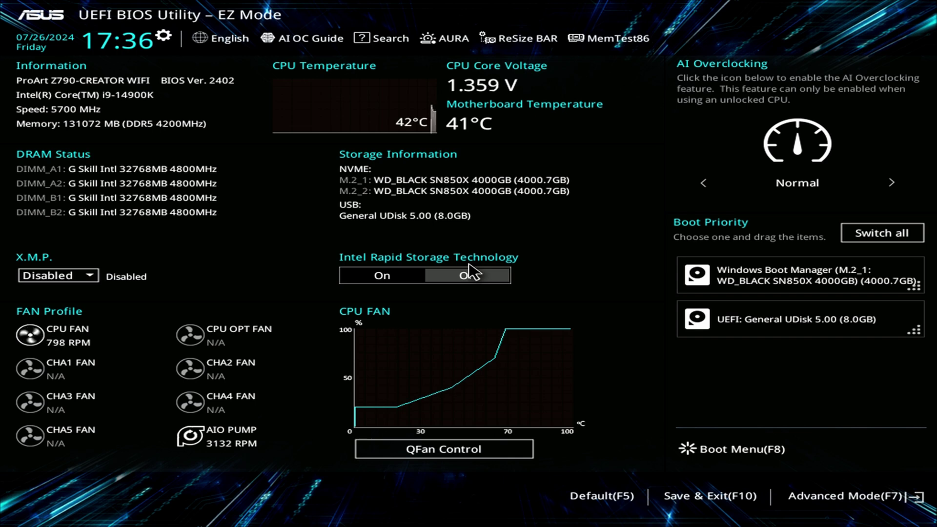
left_click(724, 506)
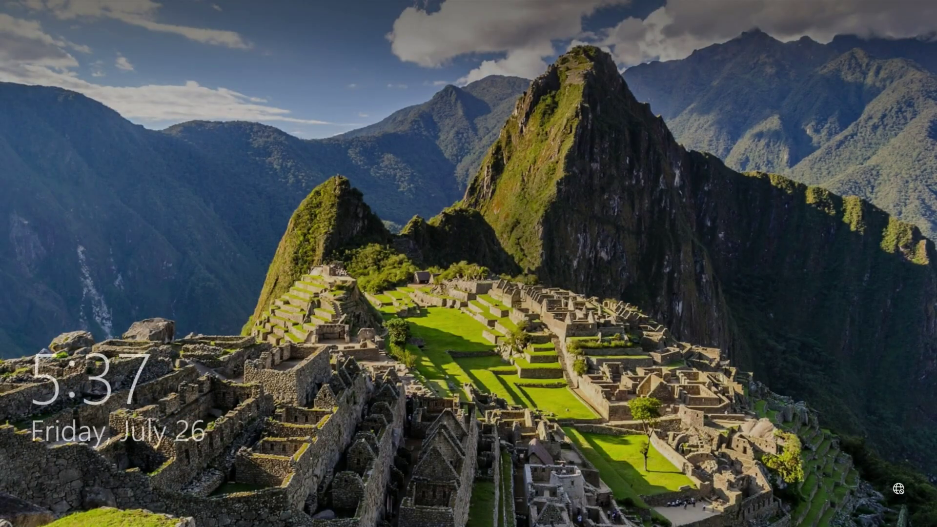
Step: Sign in to Windows with the account password and close the USB Drive (E:) window
left_click(543, 229)
type("*****")
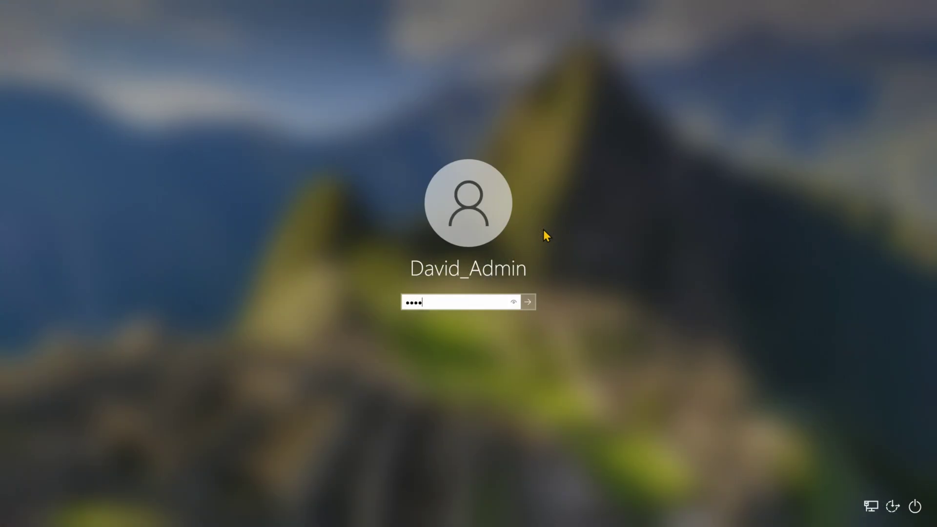
key("Return")
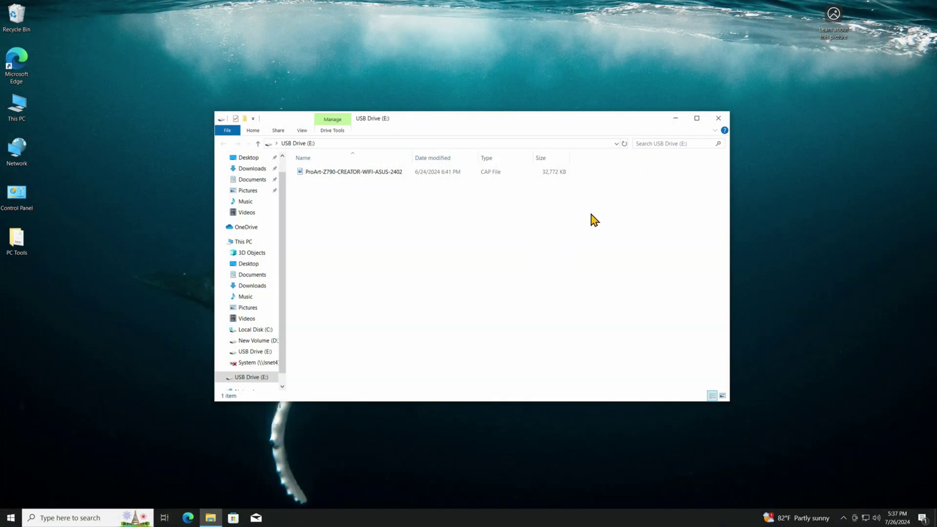
left_click(714, 122)
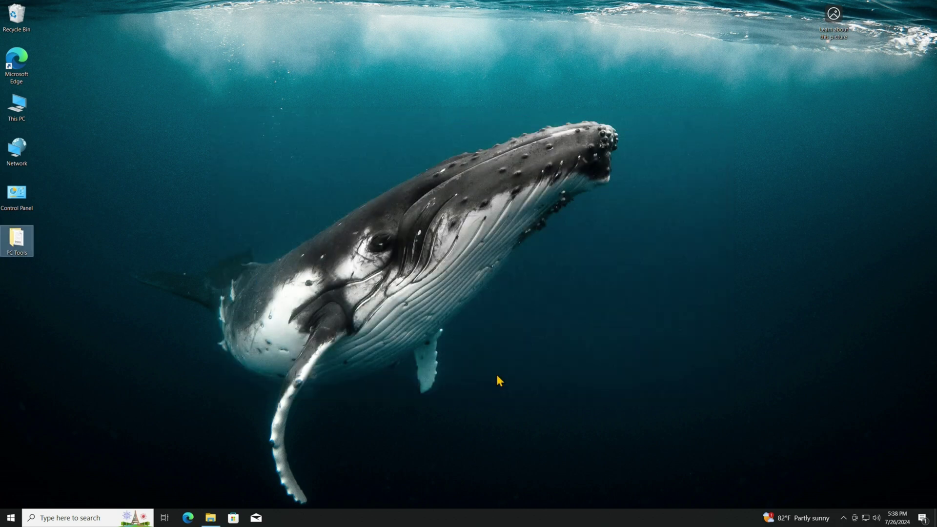